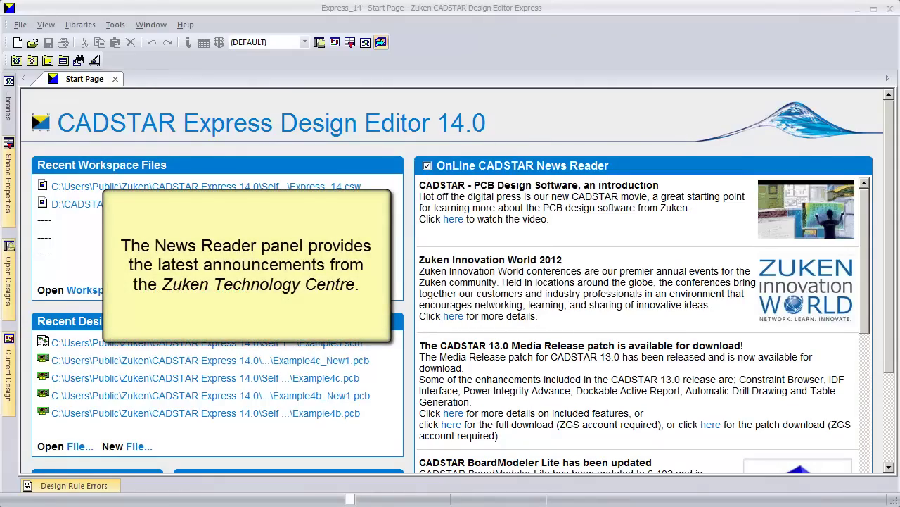
# - Dock the second-row library toolbar beside the main toolbar so that both share a single row
pyautogui.scroll(-3, 549, 436)
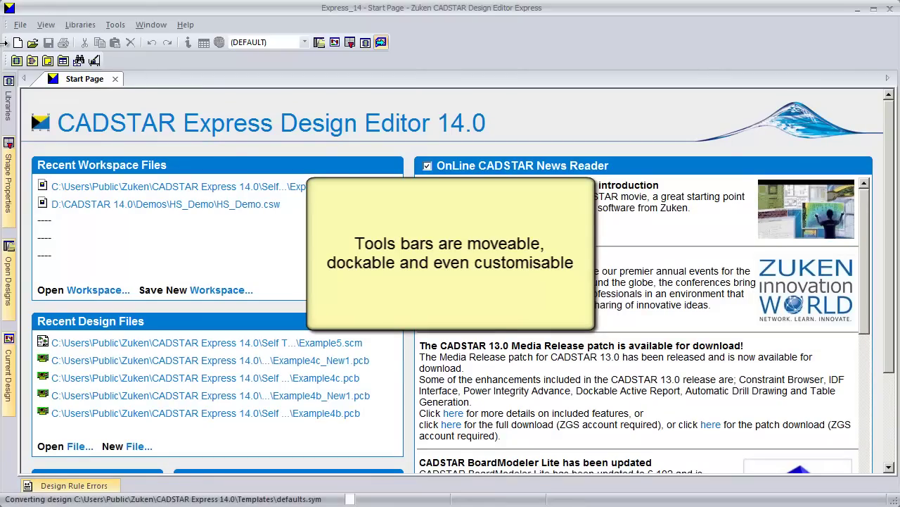
pyautogui.moveTo(5, 41)
pyautogui.mouseDown()
pyautogui.moveTo(38, 87)
pyautogui.moveTo(72, 32)
pyautogui.moveTo(23, 26)
pyautogui.moveTo(4, 42)
pyautogui.mouseUp()
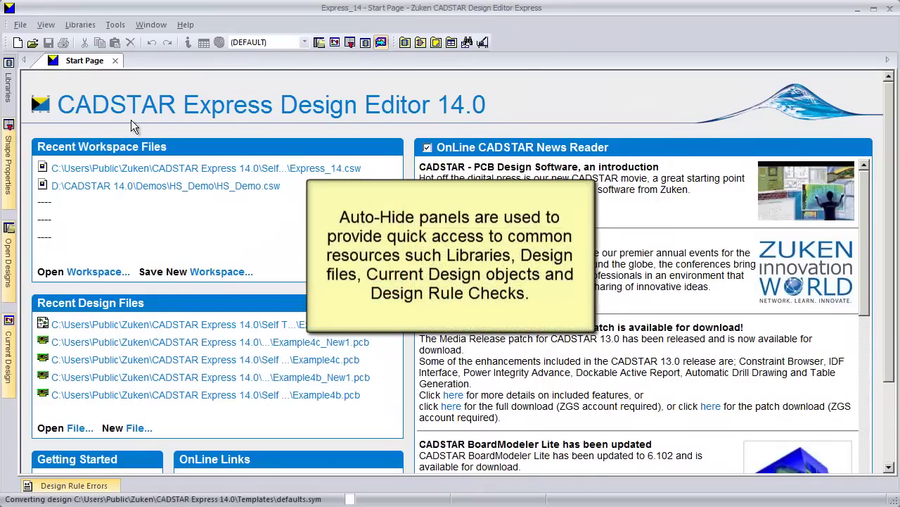
# - Examine the auto-hide panels for Libraries, Shape Properties, Open Designs, Current Design and Design Rule Errors, expanding the Library folder
pyautogui.moveTo(10, 95)
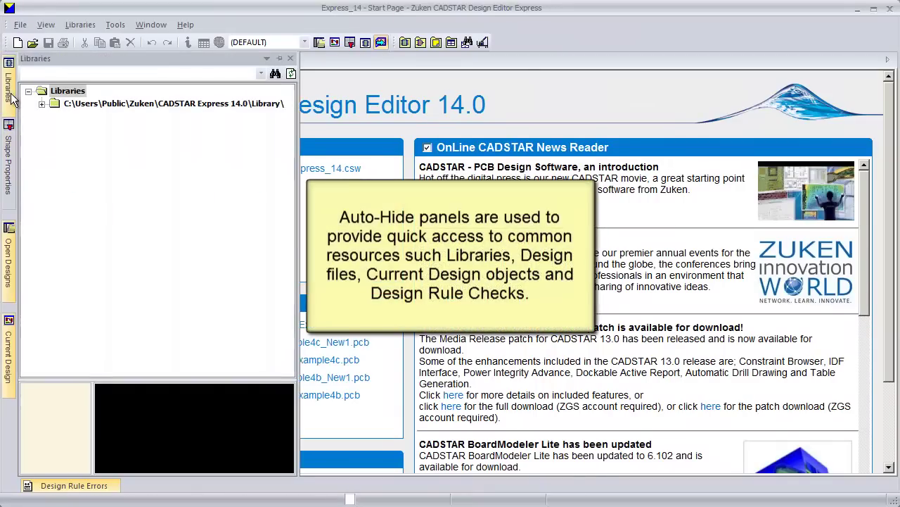
pyautogui.click(41, 103)
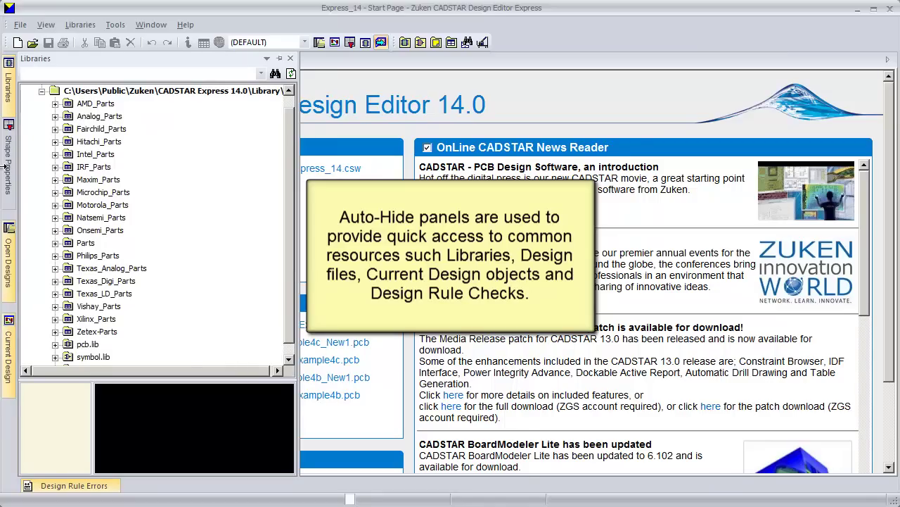
pyautogui.moveTo(7, 176)
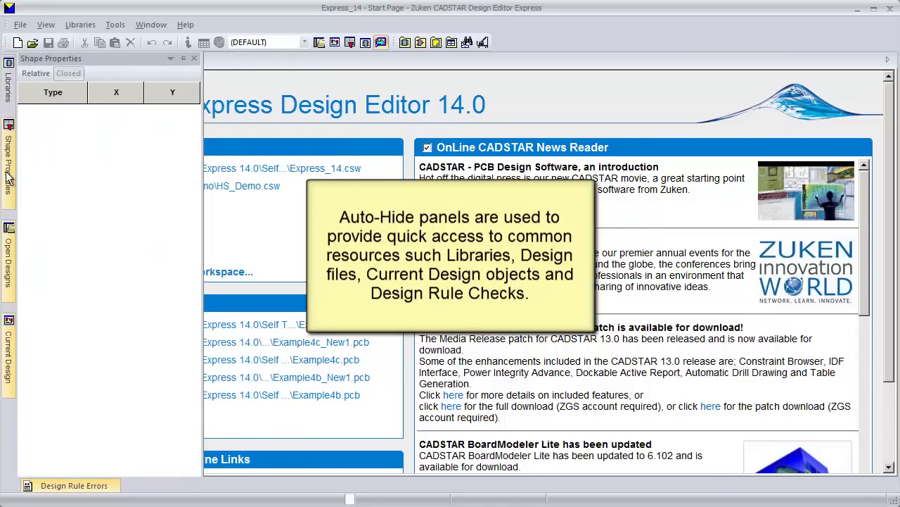
pyautogui.moveTo(7, 271)
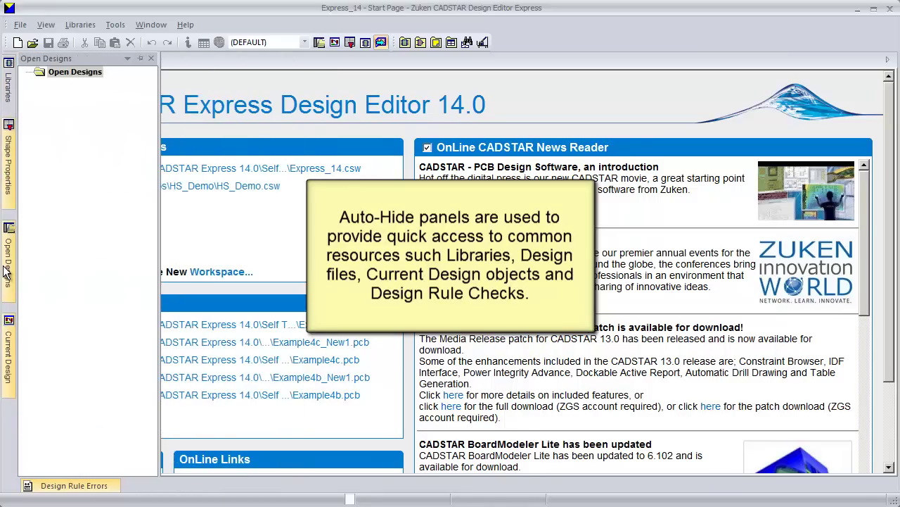
pyautogui.moveTo(7, 349)
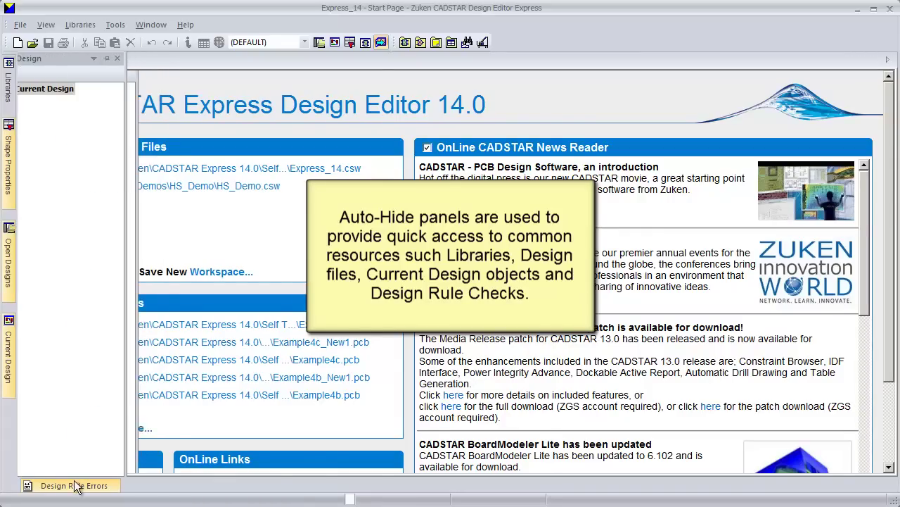
pyautogui.moveTo(77, 491)
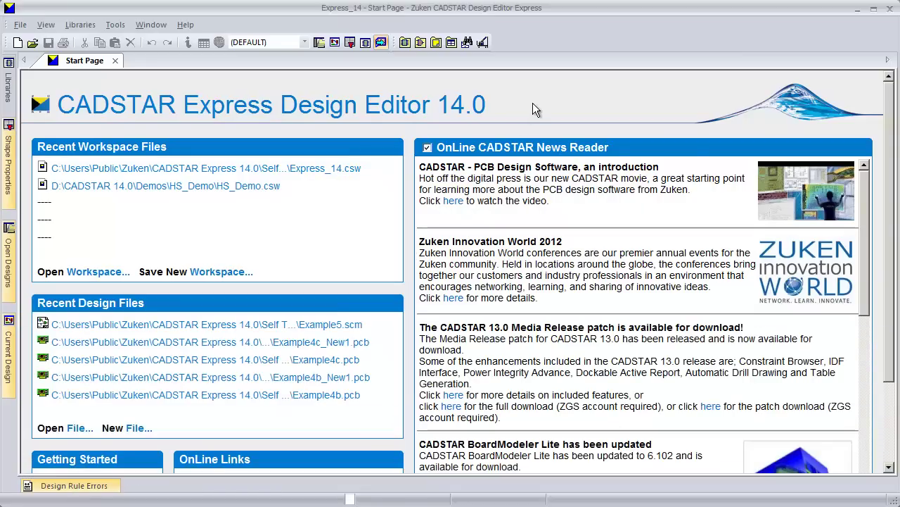
# - Begin a new design and look over the available schematic sheet templates
pyautogui.click(20, 25)
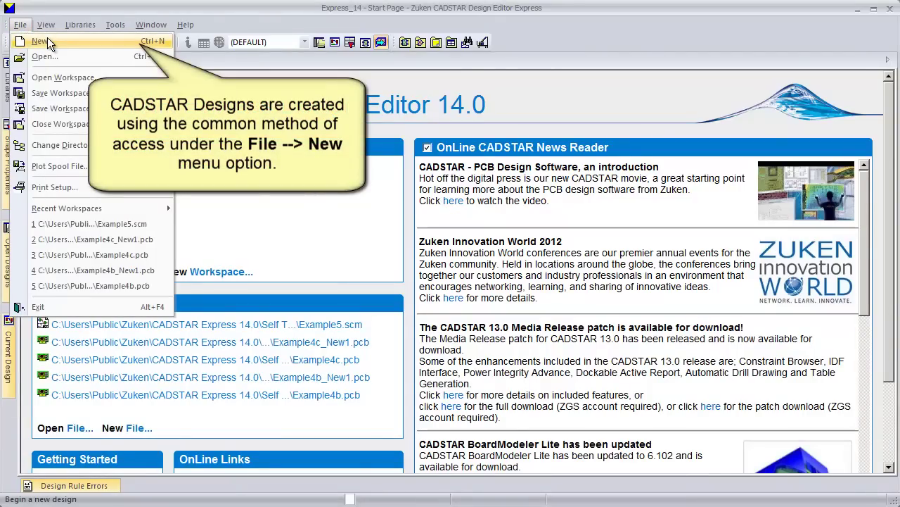
pyautogui.click(72, 40)
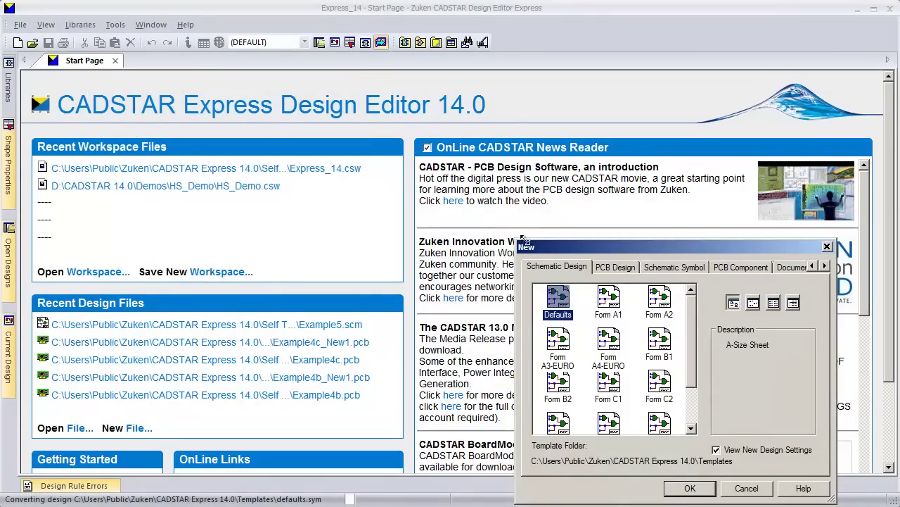
pyautogui.moveTo(545, 248); pyautogui.dragTo(335, 146)
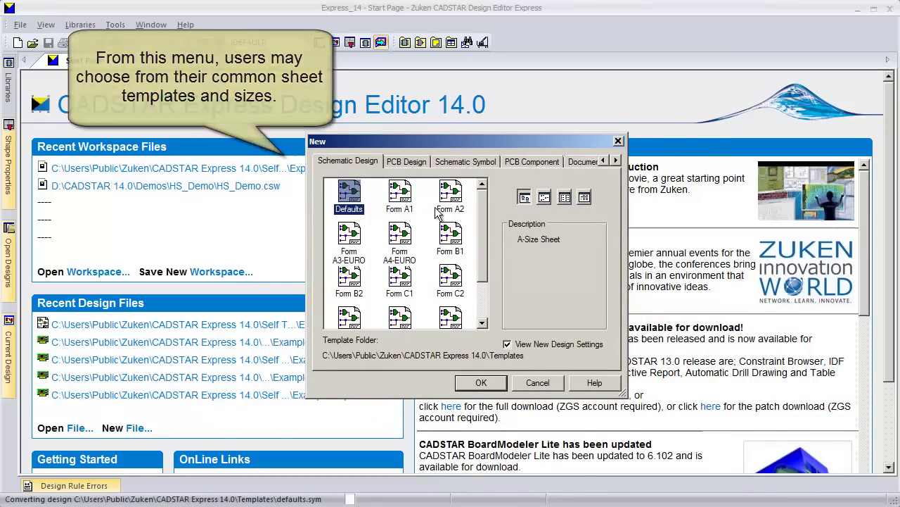
pyautogui.scroll(-2, 484, 265)
pyautogui.scroll(3, 483, 267)
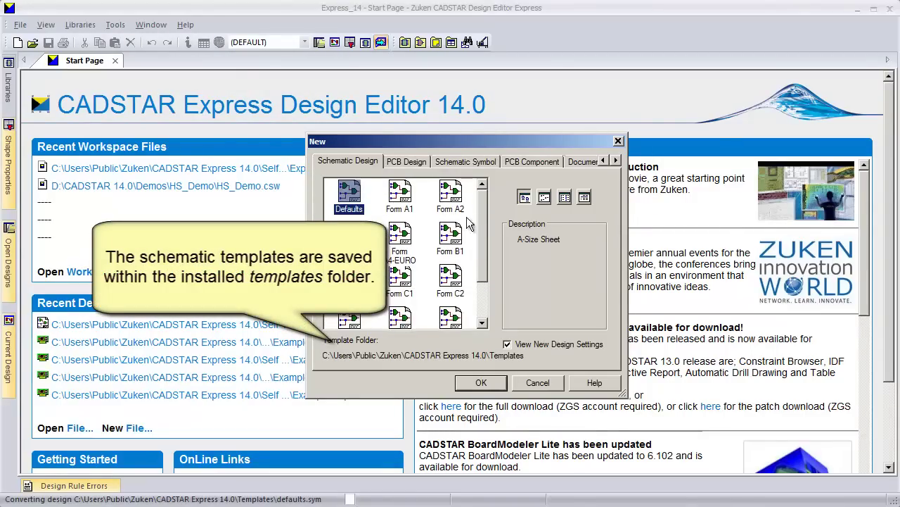
# - Examine the new-file templates for PCB designs, schematic symbols, PCB components and documentation symbols
pyautogui.click(408, 162)
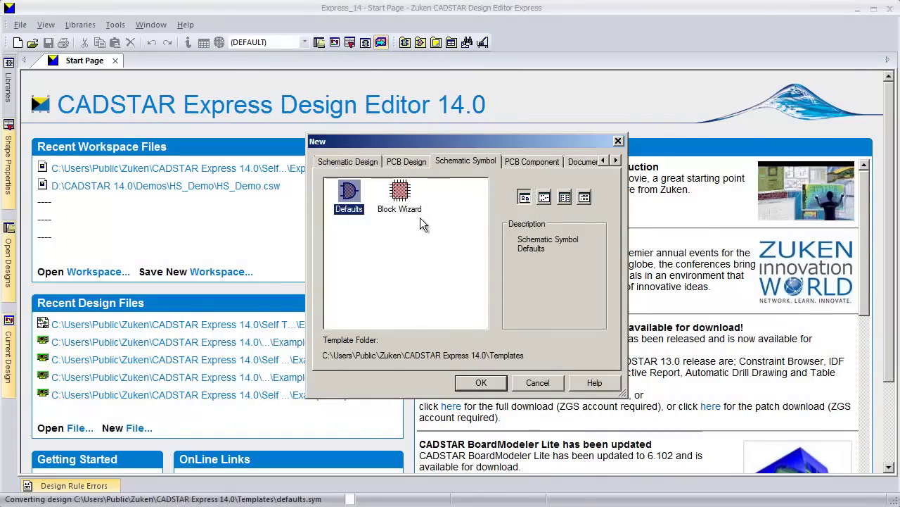
pyautogui.click(524, 162)
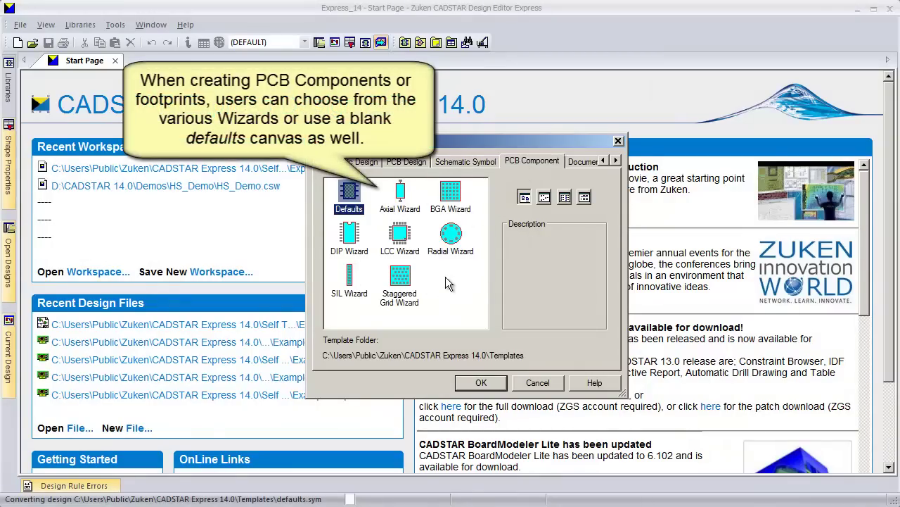
pyautogui.click(584, 163)
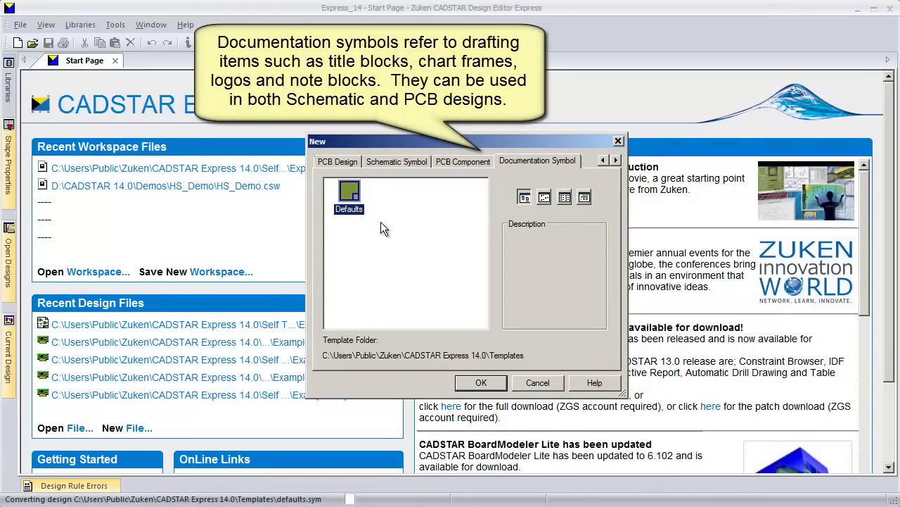
pyautogui.click(389, 164)
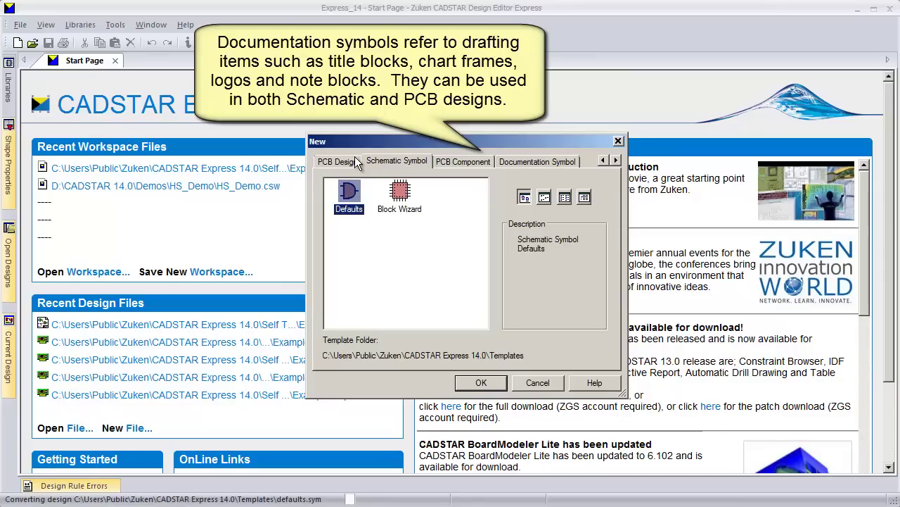
# - Create a new schematic design from the Form A4-EURO template
pyautogui.click(602, 161)
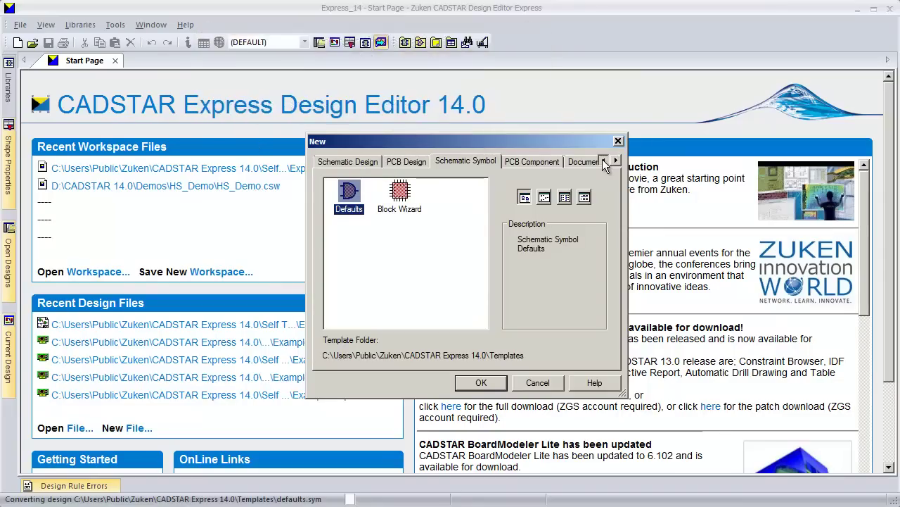
pyautogui.click(364, 162)
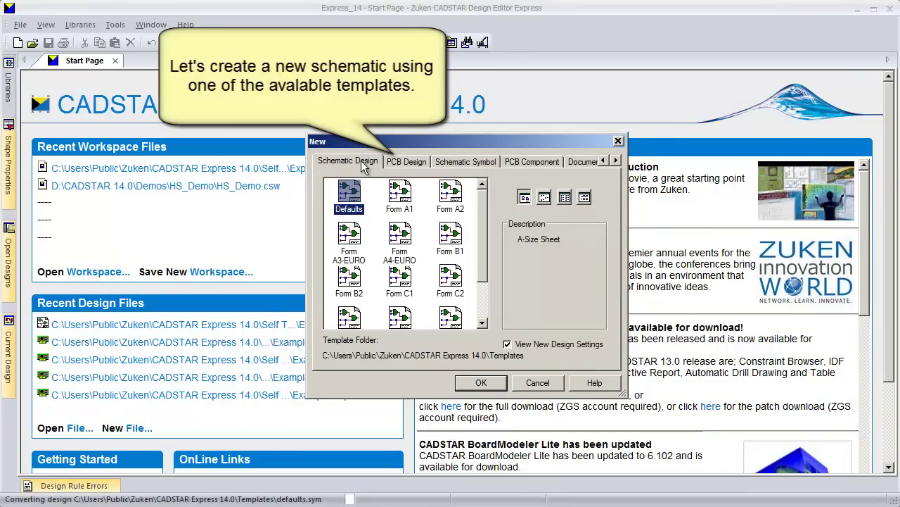
pyautogui.click(399, 238)
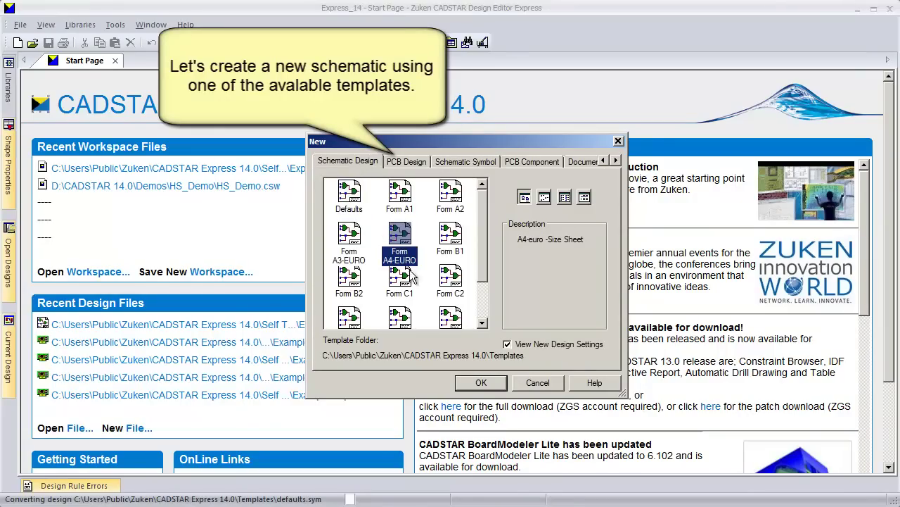
pyautogui.click(481, 386)
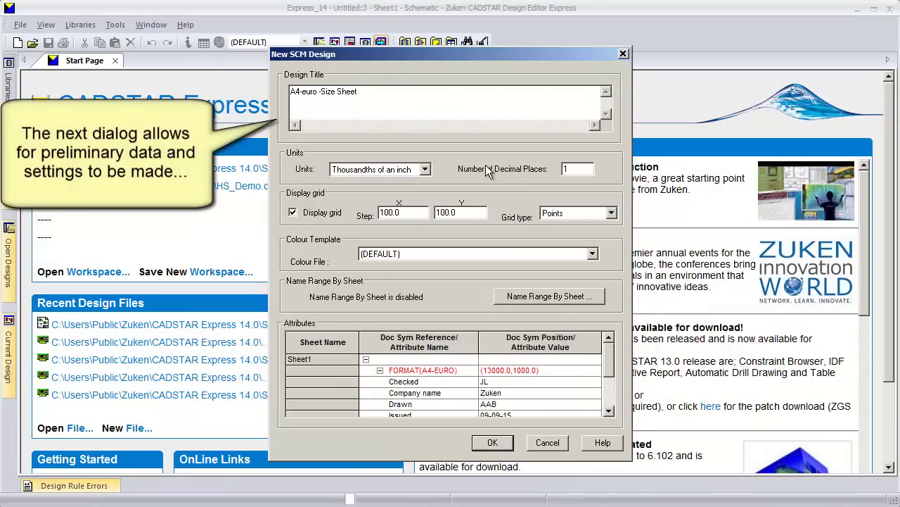
# - Set the new schematic's units to thousandths of an inch and its colour file to White Background SCM
pyautogui.click(425, 169)
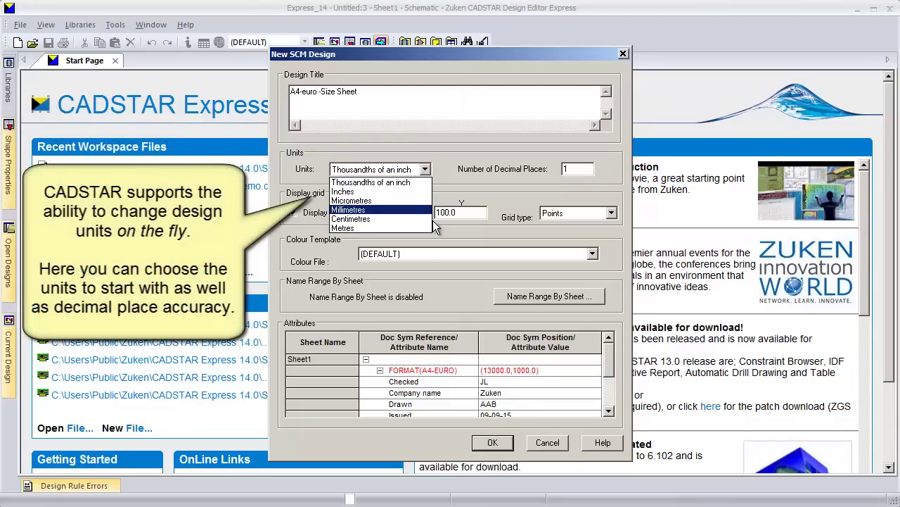
pyautogui.click(431, 182)
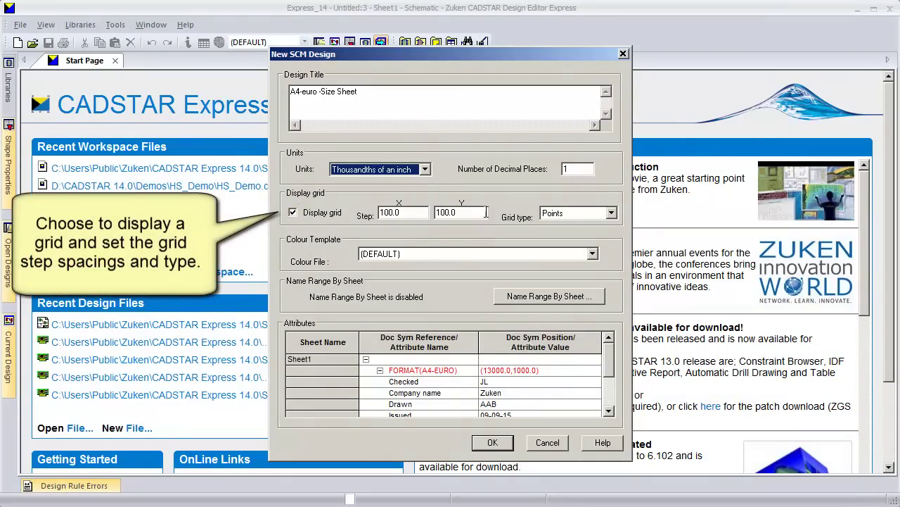
pyautogui.click(611, 214)
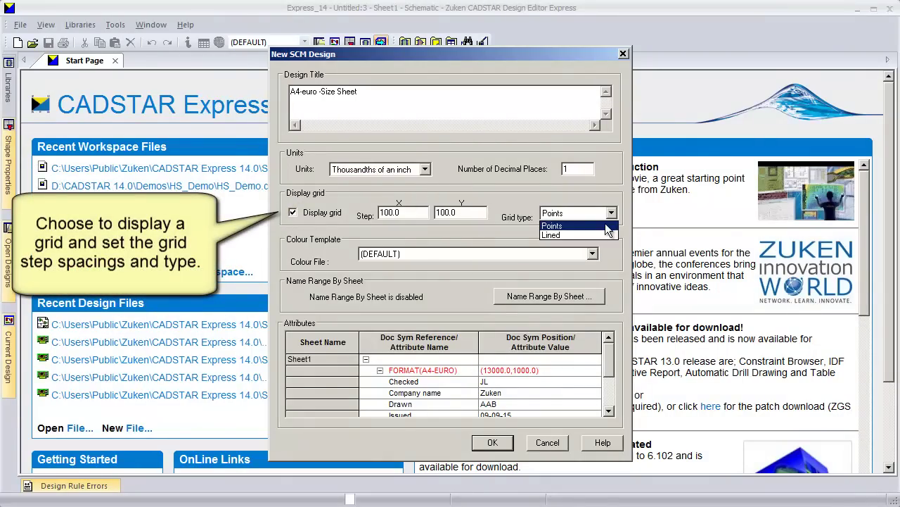
pyautogui.click(497, 253)
pyautogui.click(497, 254)
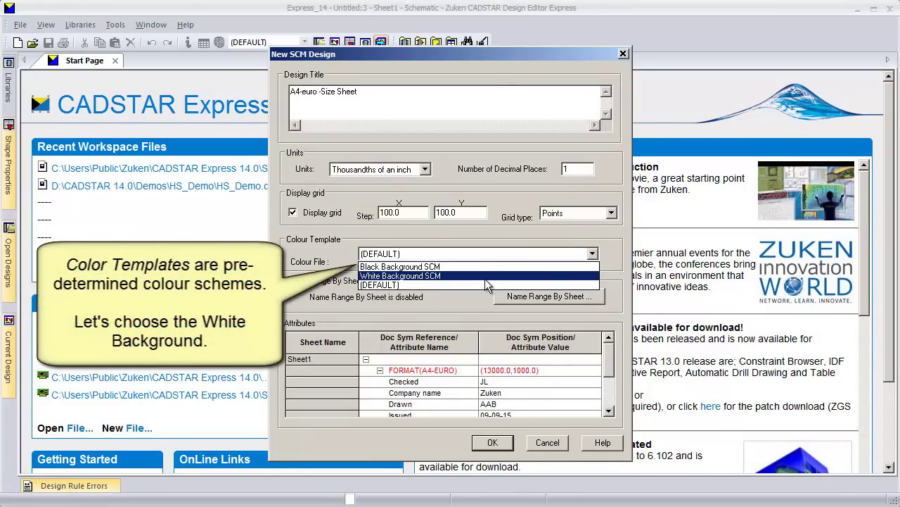
pyautogui.click(485, 275)
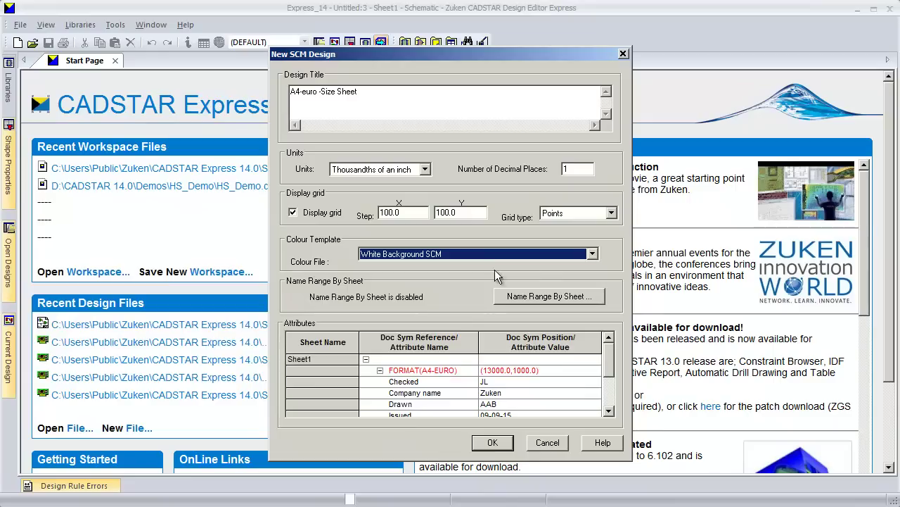
# - Enable Name Range By Sheet and set Sheet1's name range from 101 to 199
pyautogui.click(577, 298)
pyautogui.moveTo(650, 170); pyautogui.dragTo(346, 50)
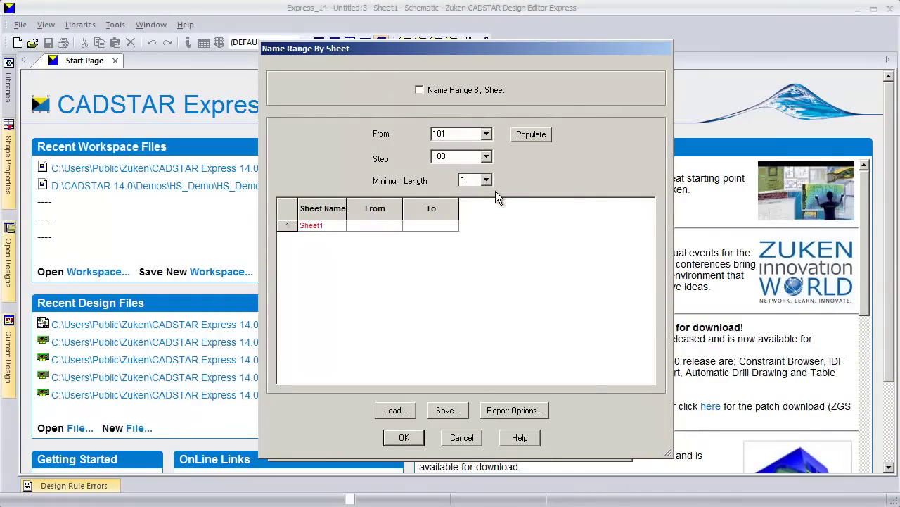
pyautogui.click(419, 90)
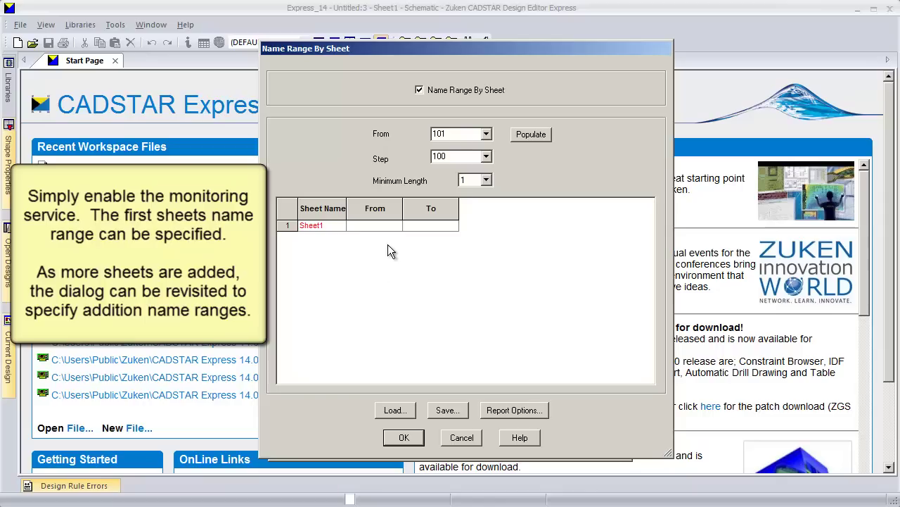
pyautogui.click(392, 226)
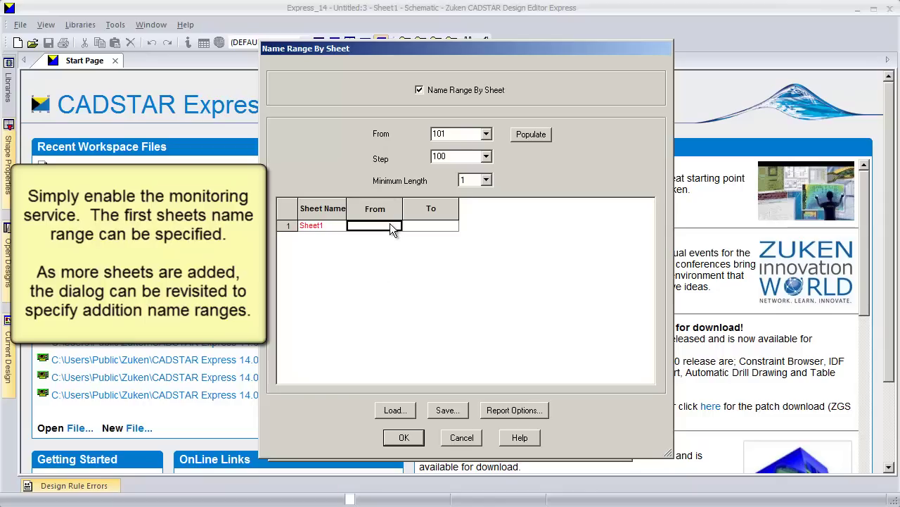
pyautogui.write('101')
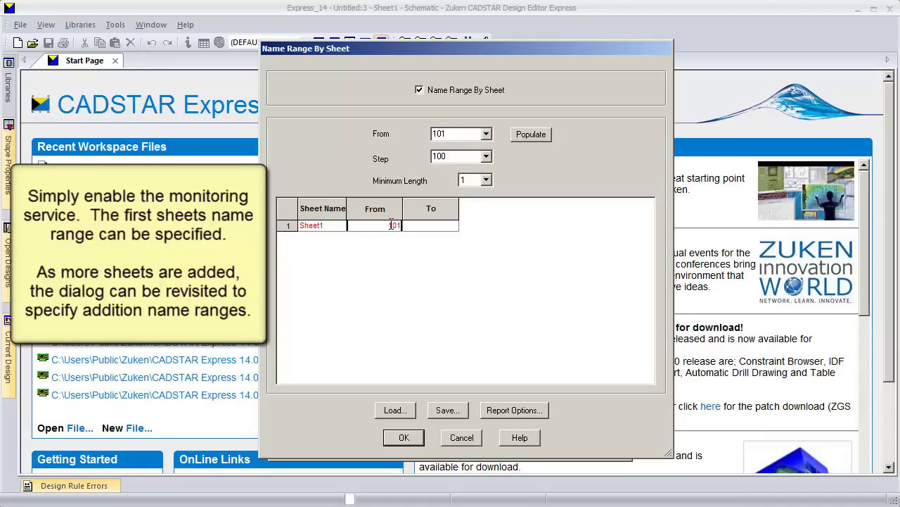
pyautogui.click(420, 229)
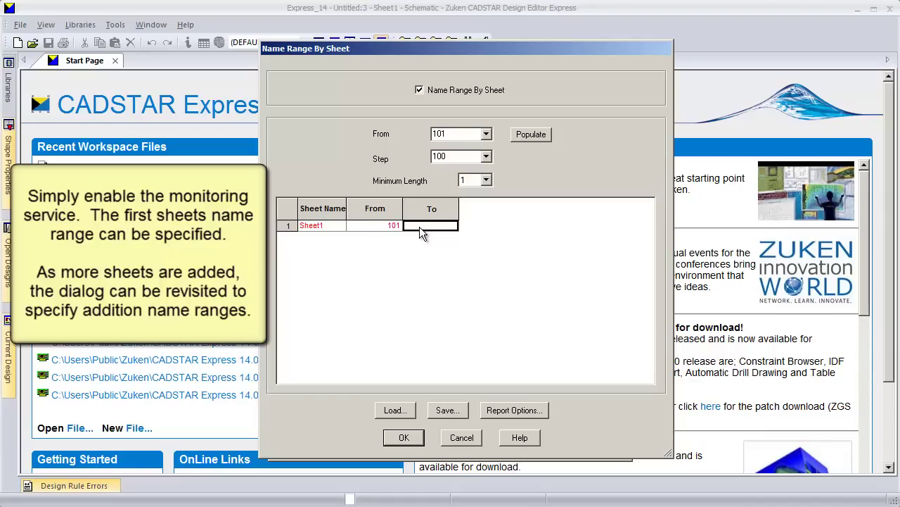
pyautogui.write('199')
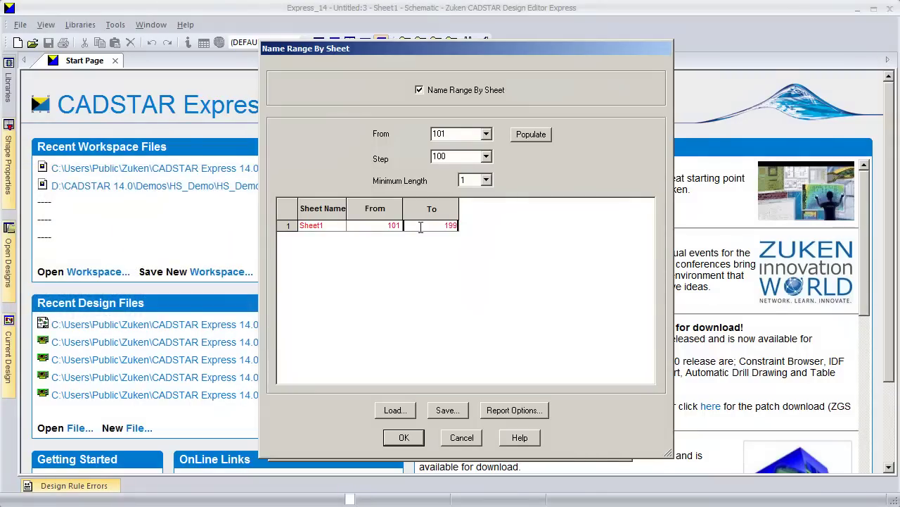
pyautogui.press('Return')
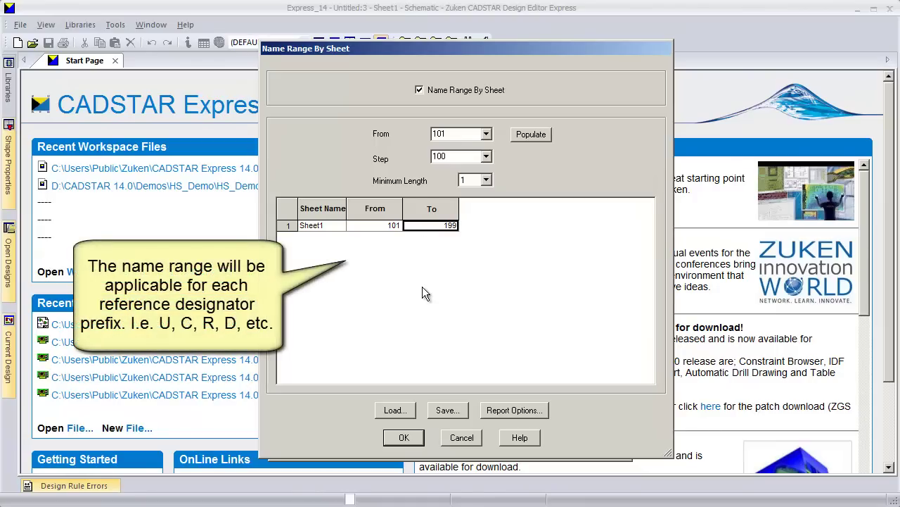
pyautogui.click(398, 438)
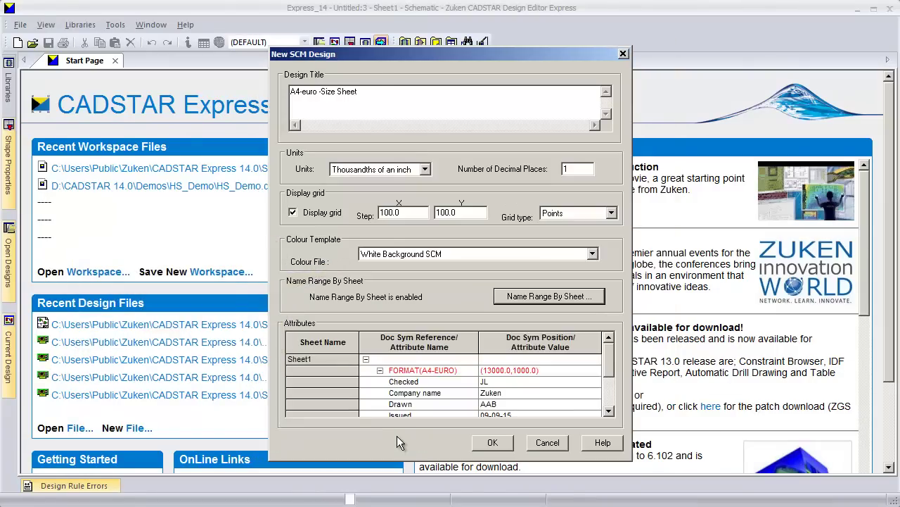
# - Set the Issued attribute of Sheet1's A4-EURO format to 2012/11/15
pyautogui.moveTo(610, 366)
pyautogui.mouseDown()
pyautogui.moveTo(608, 395)
pyautogui.moveTo(609, 361)
pyautogui.mouseUp()
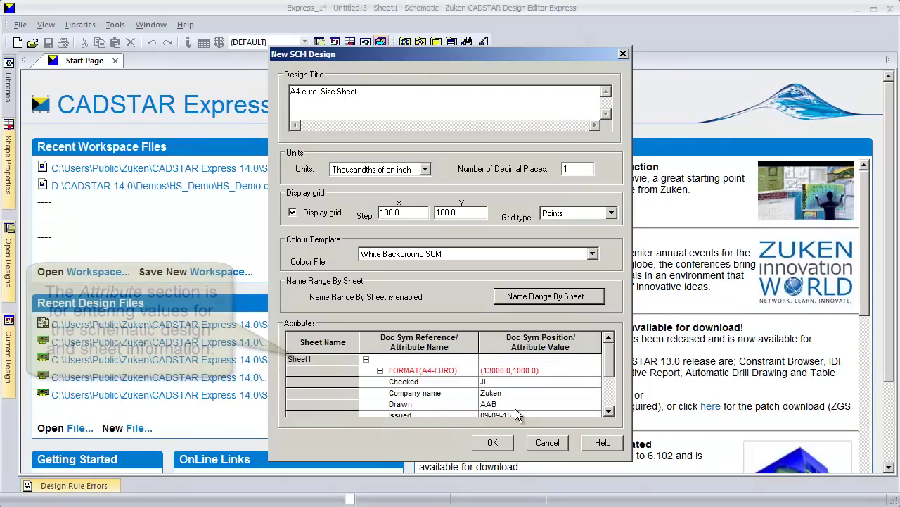
pyautogui.moveTo(610, 378); pyautogui.dragTo(610, 398)
pyautogui.click(513, 381)
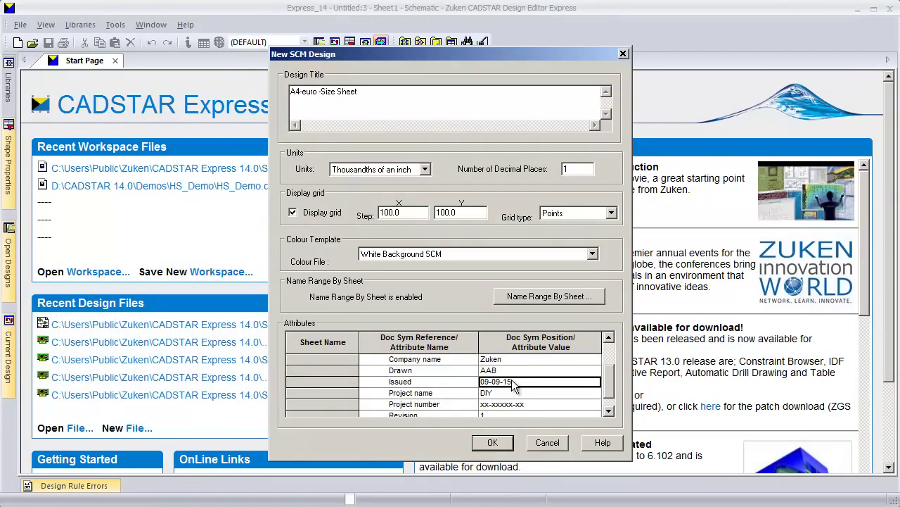
pyautogui.write('12/')
pyautogui.press('BackSpace')
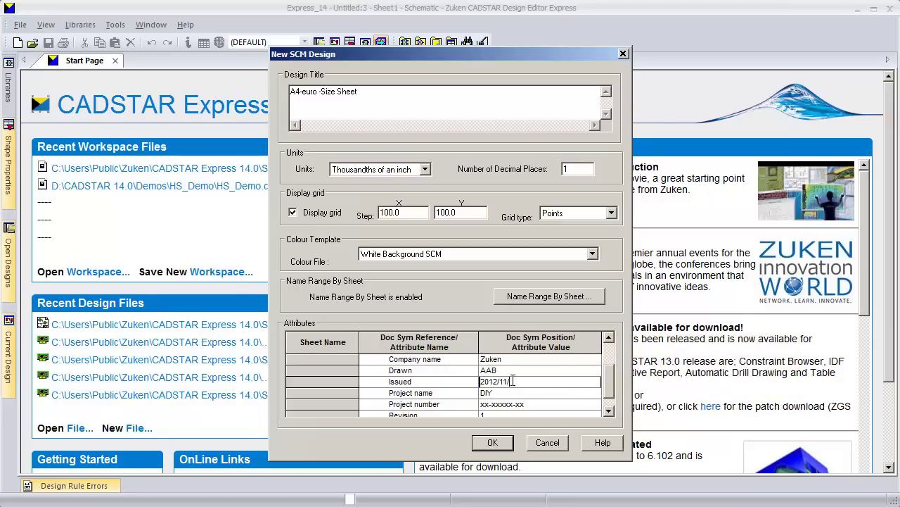
# - Set the Project number attribute to DIY-12356-001 and create the schematic design with these settings
pyautogui.click(541, 405)
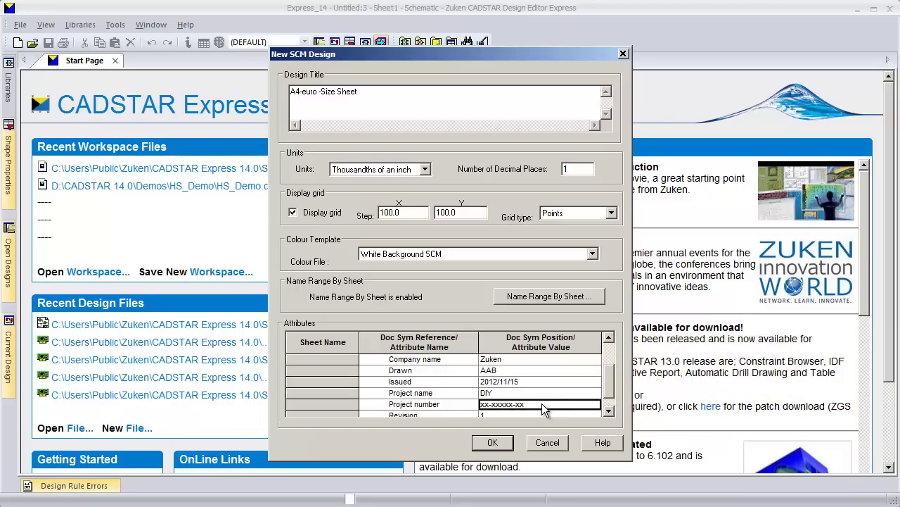
pyautogui.write('DIY-12356-001')
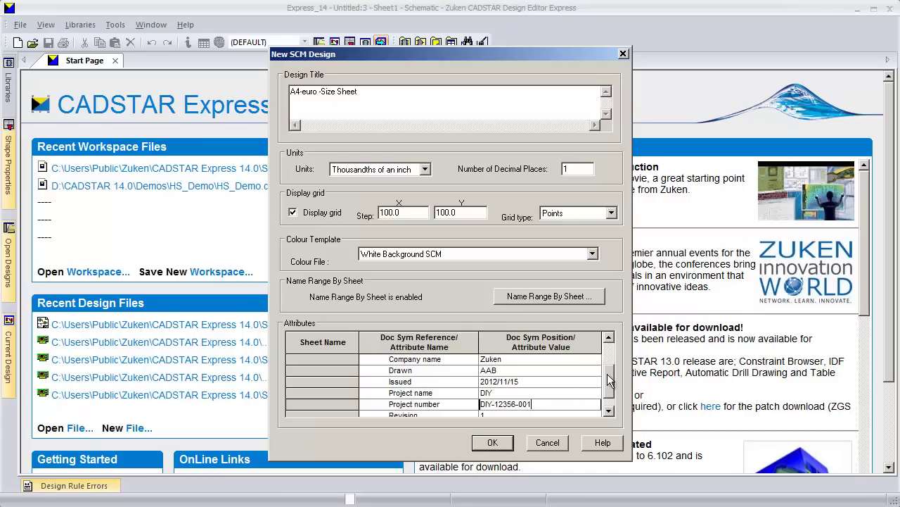
pyautogui.scroll(-1, 611, 395)
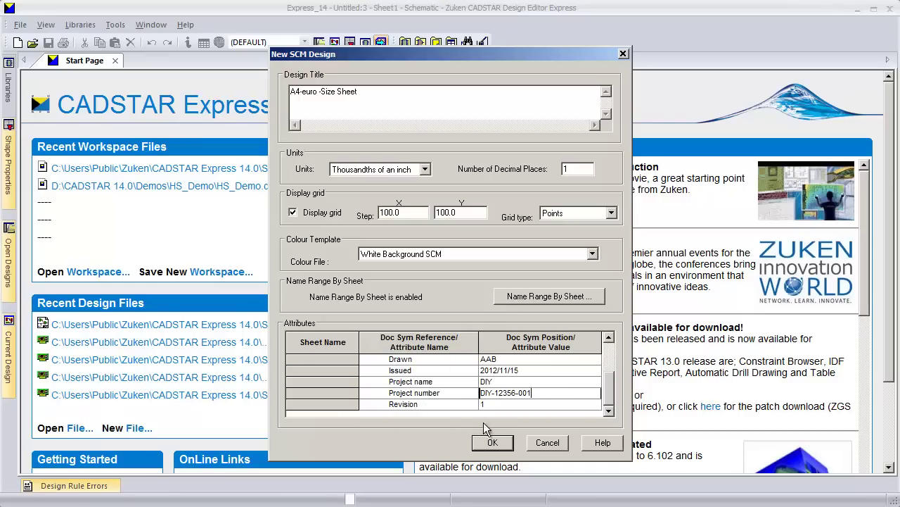
pyautogui.click(493, 442)
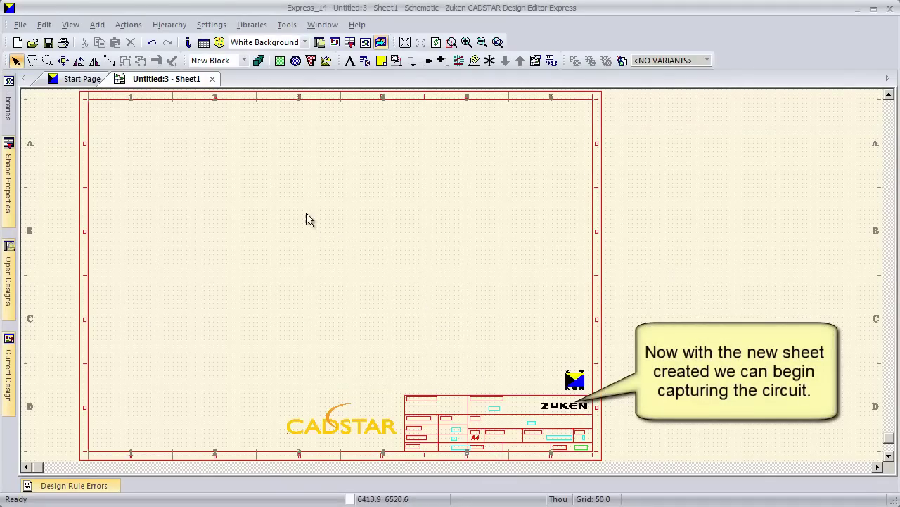
# - Examine the new sheet's title block up close to check the entered attribute values
pyautogui.hscroll(3, 273, 253)
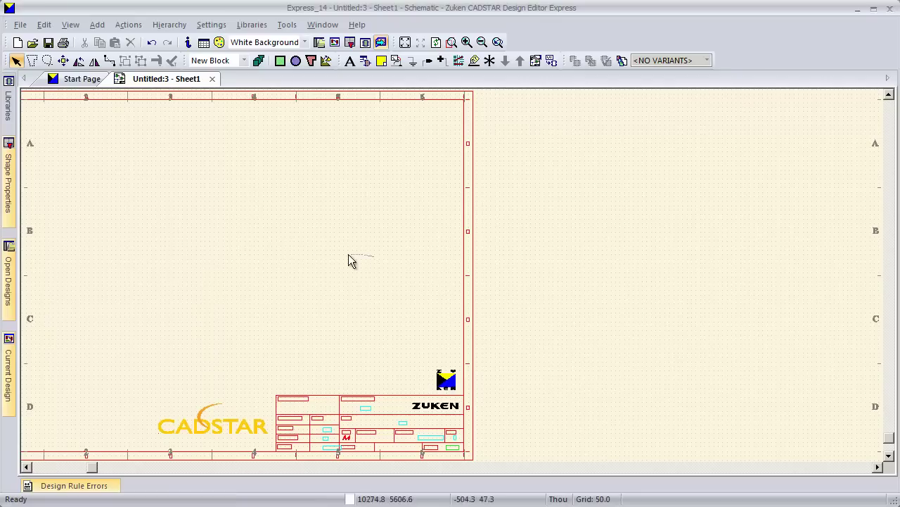
pyautogui.hscroll(-3, 243, 262)
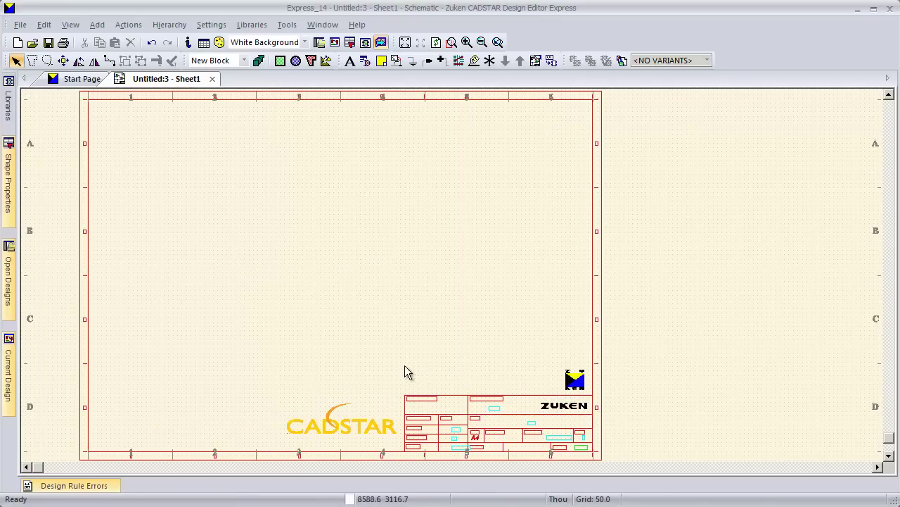
pyautogui.scroll(5, 478, 450)
pyautogui.scroll(-1, 648, 385)
pyautogui.moveTo(514, 355); pyautogui.dragTo(453, 368)
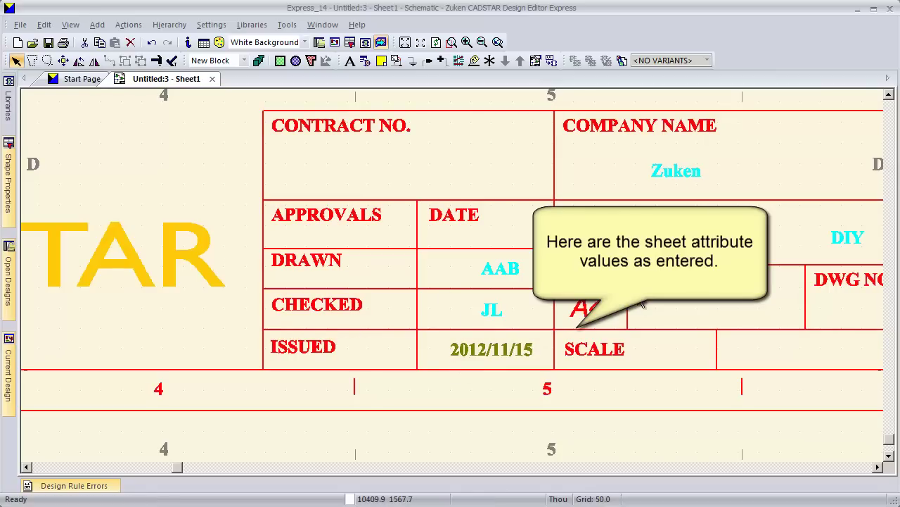
pyautogui.click(848, 469)
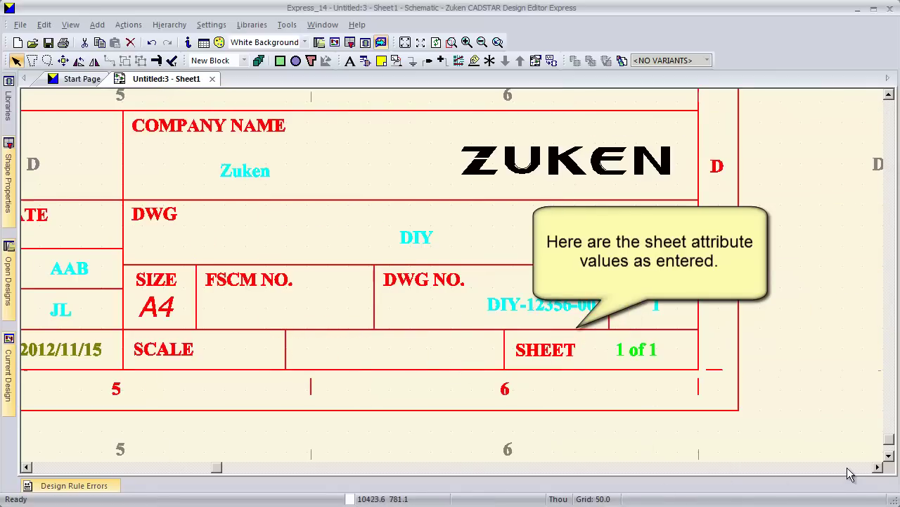